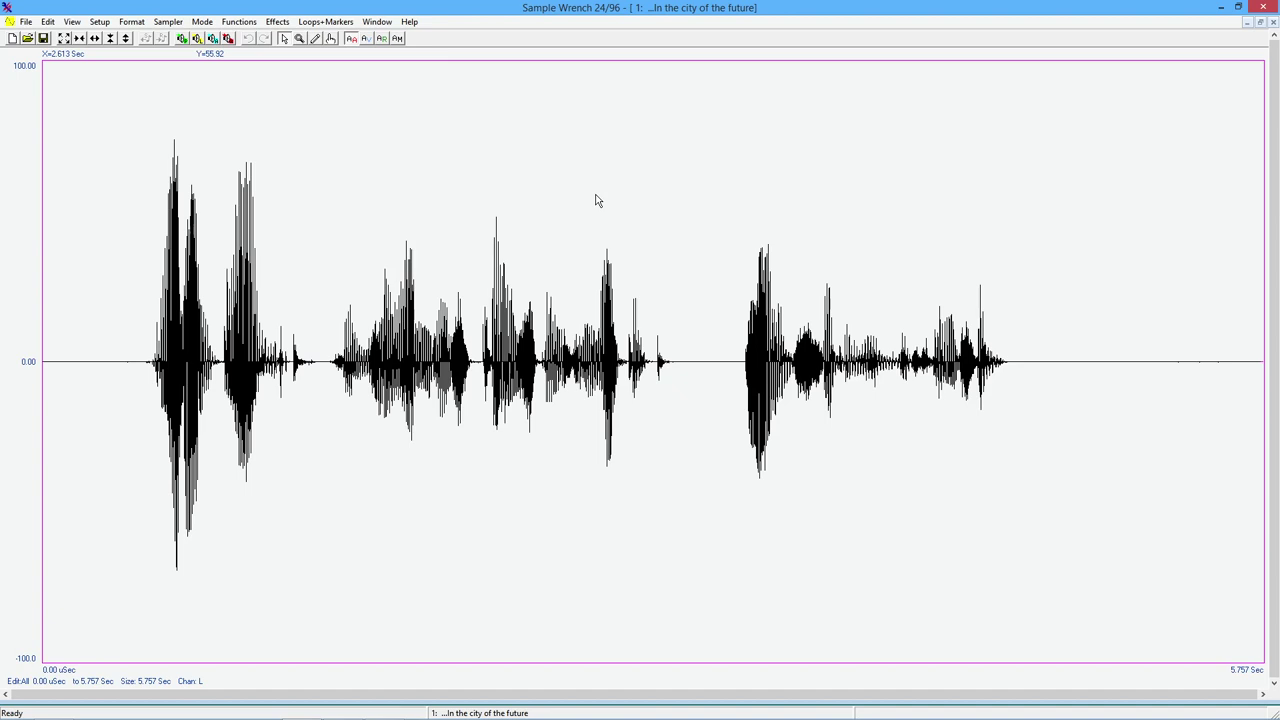
# Play back the 5.757-second 'In the city of the future' speech recording.
pyautogui.click(183, 39)
# Show the Macros submenu under the Setup menu.
pyautogui.click(104, 24)
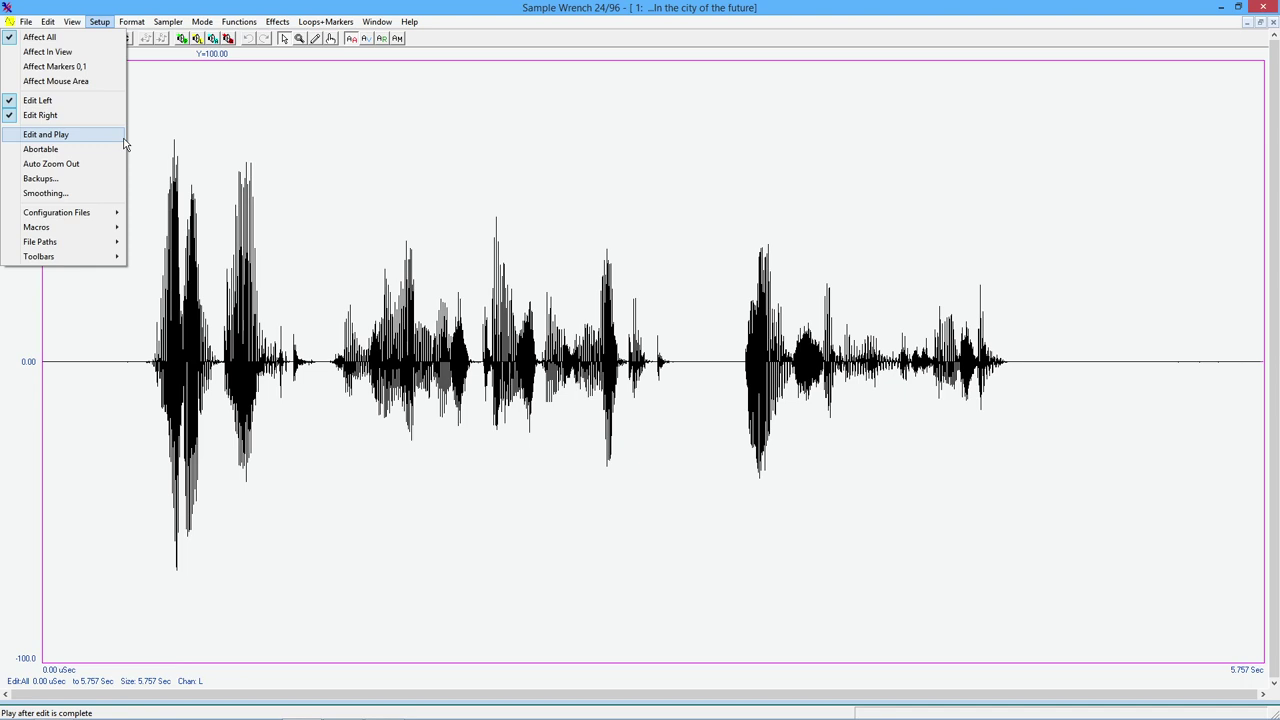
pyautogui.moveTo(104, 236)
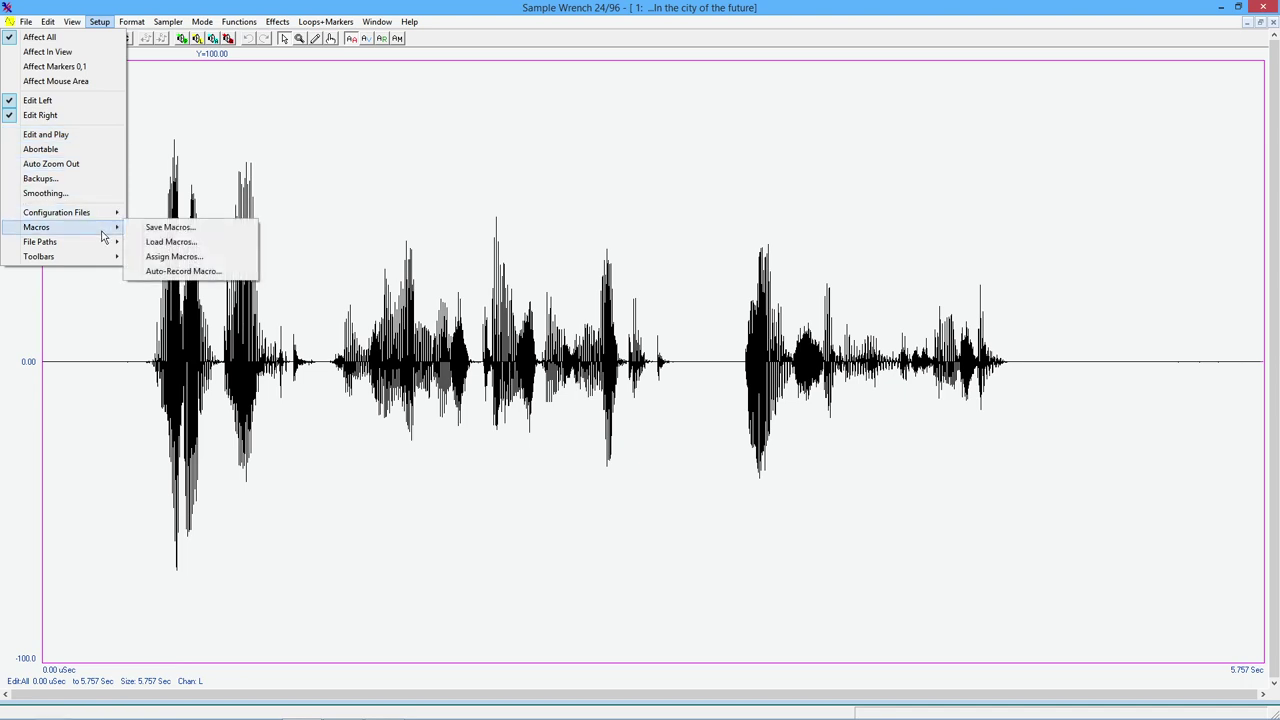
# Auto-record a new macro saved as bmacro.bas and auto-assigned to F2.
pyautogui.click(182, 272)
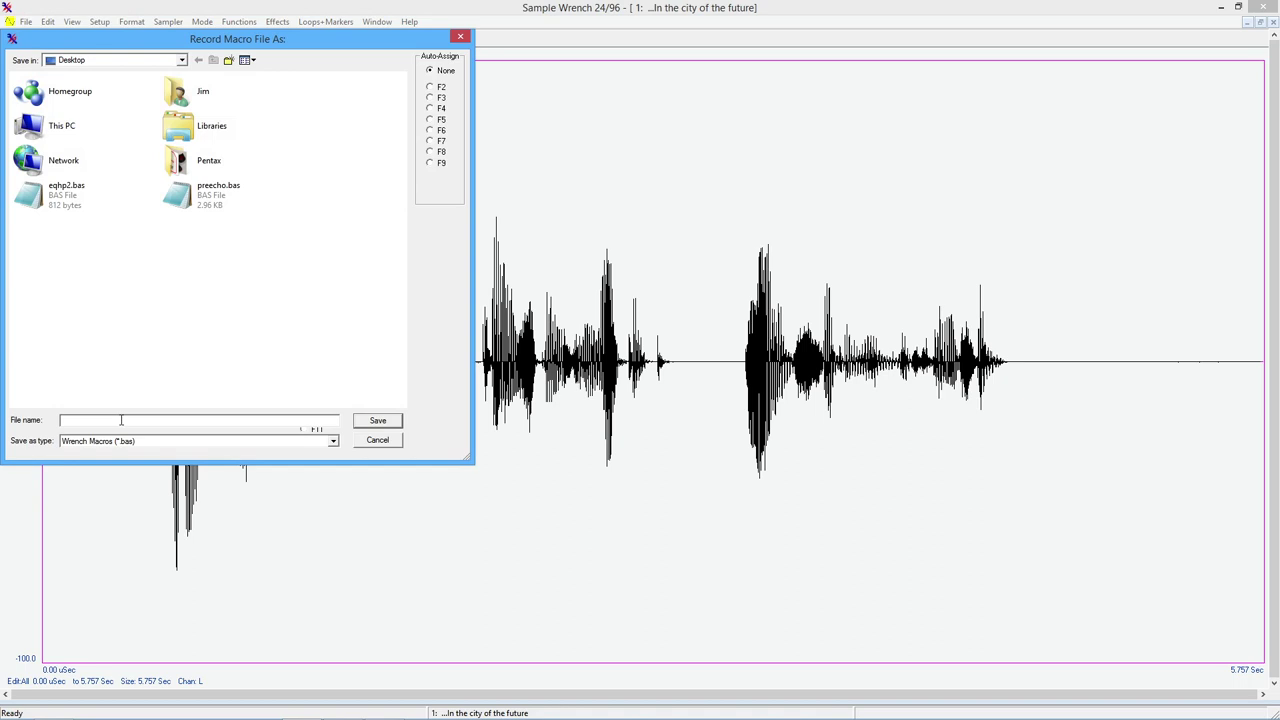
pyautogui.write('bmacro.bas')
pyautogui.click(431, 88)
pyautogui.click(385, 424)
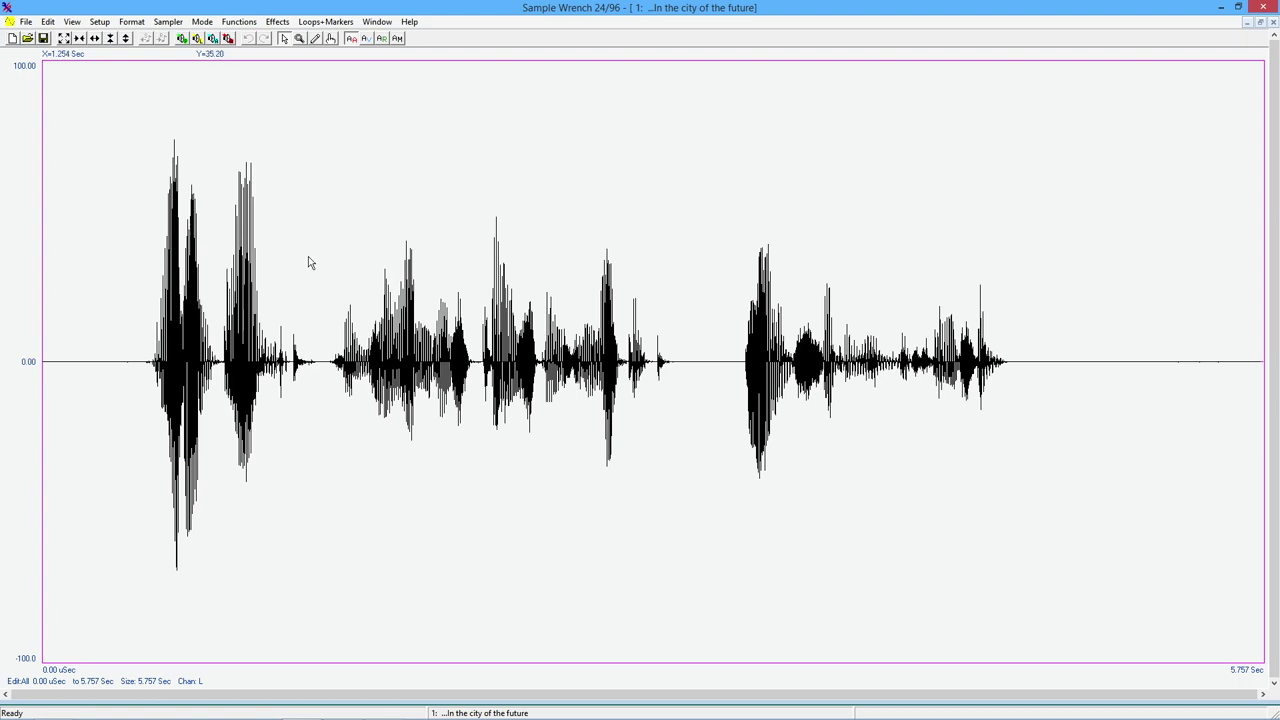
# Apply the Telephone-ize filter preset with a 5th-order low pass and 320 Hz high pass.
pyautogui.click(239, 21)
pyautogui.moveTo(220, 144)
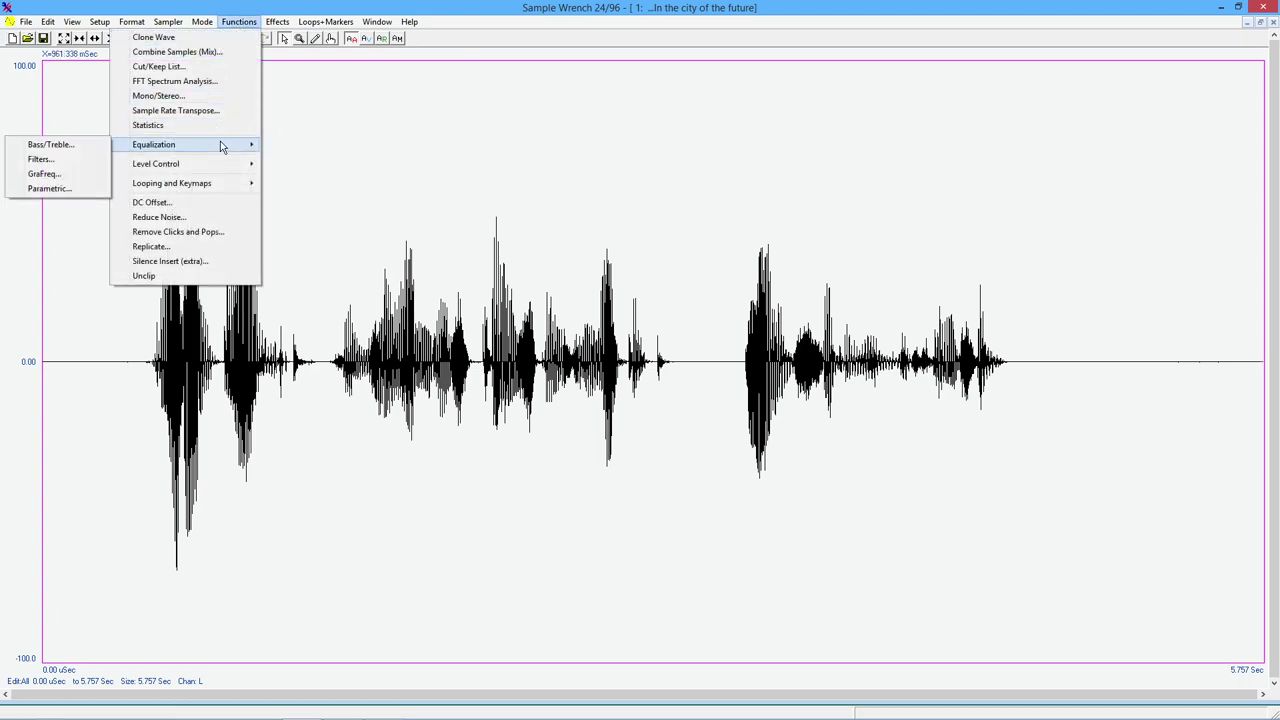
pyautogui.click(54, 161)
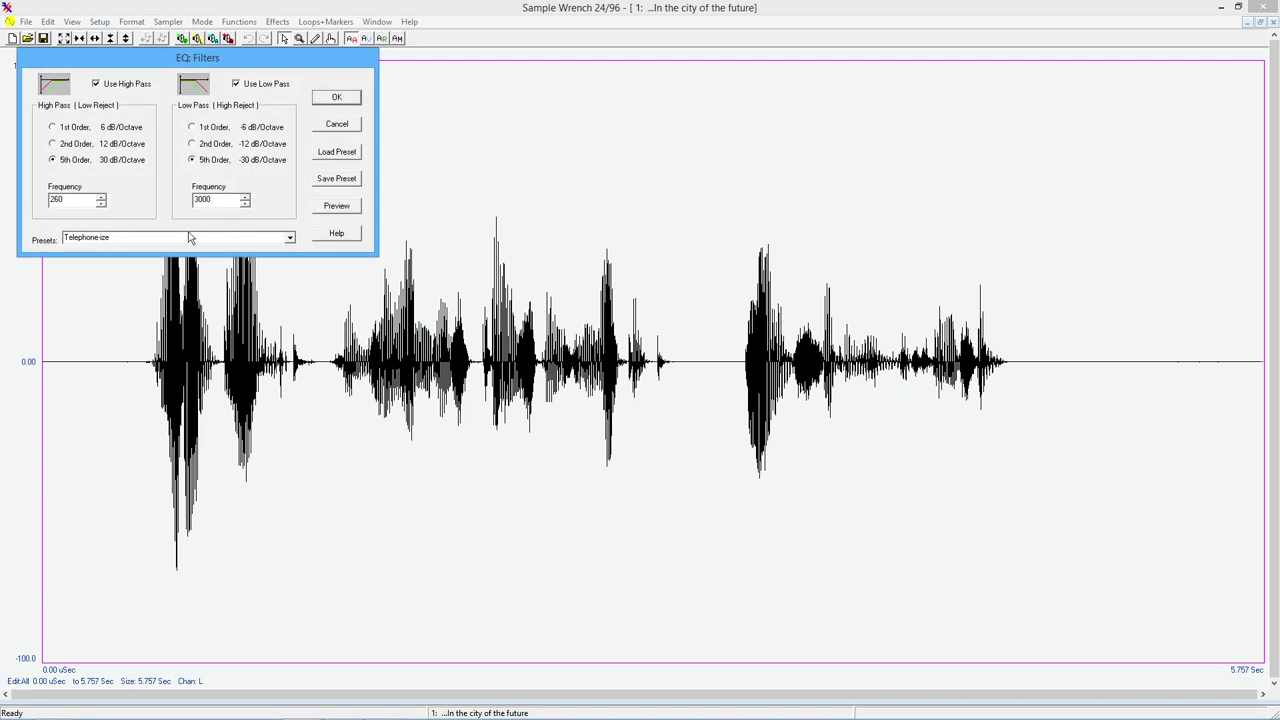
pyautogui.click(290, 241)
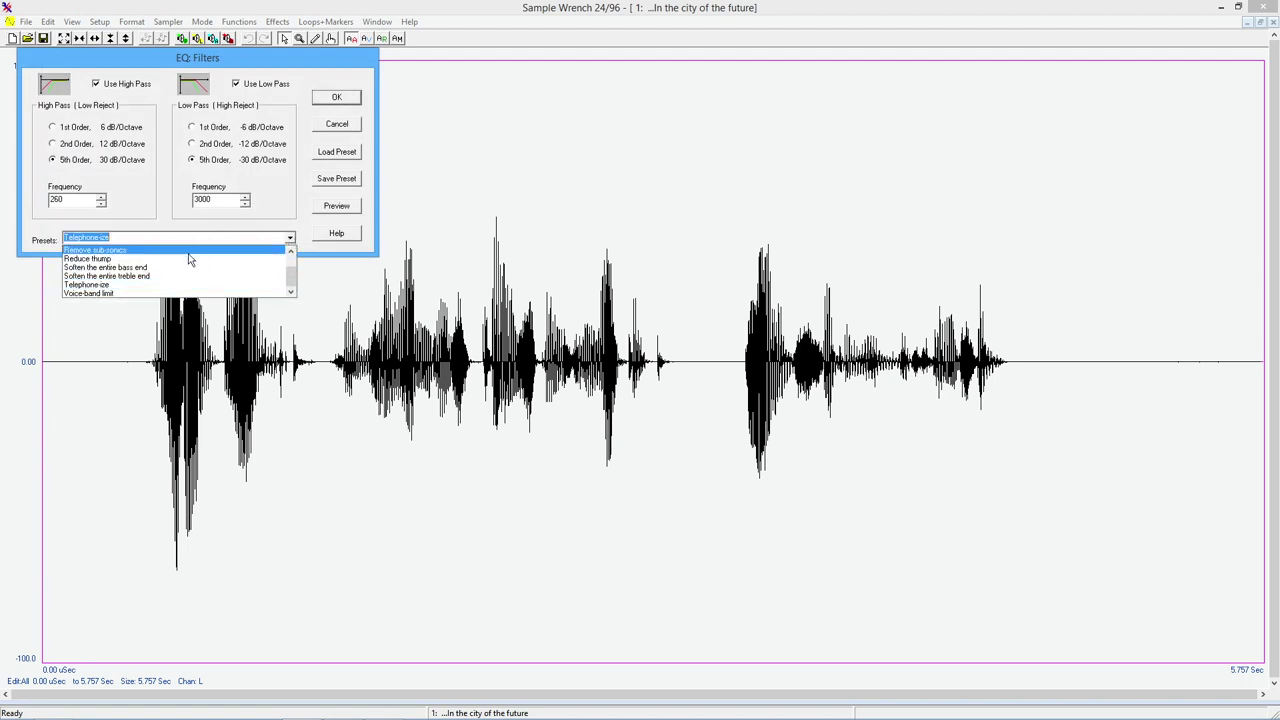
pyautogui.click(140, 285)
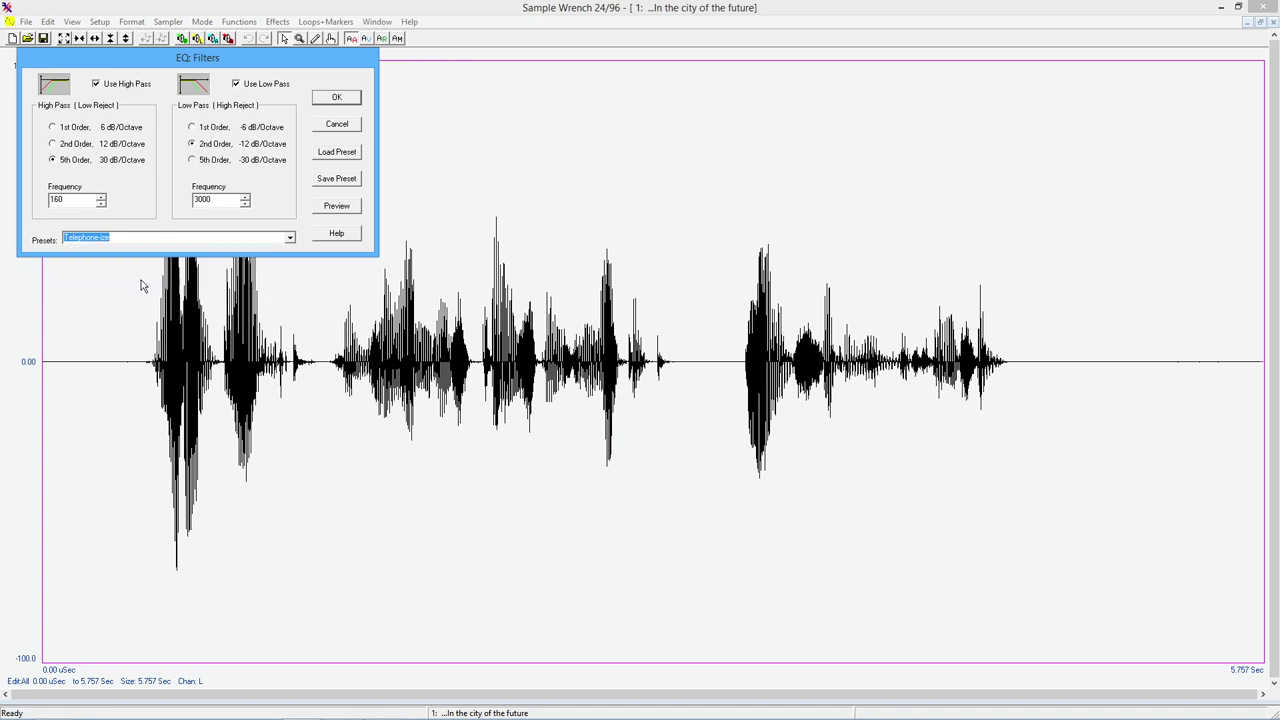
pyautogui.click(195, 164)
pyautogui.moveTo(60, 200); pyautogui.dragTo(39, 207)
pyautogui.write('320')
pyautogui.click(346, 98)
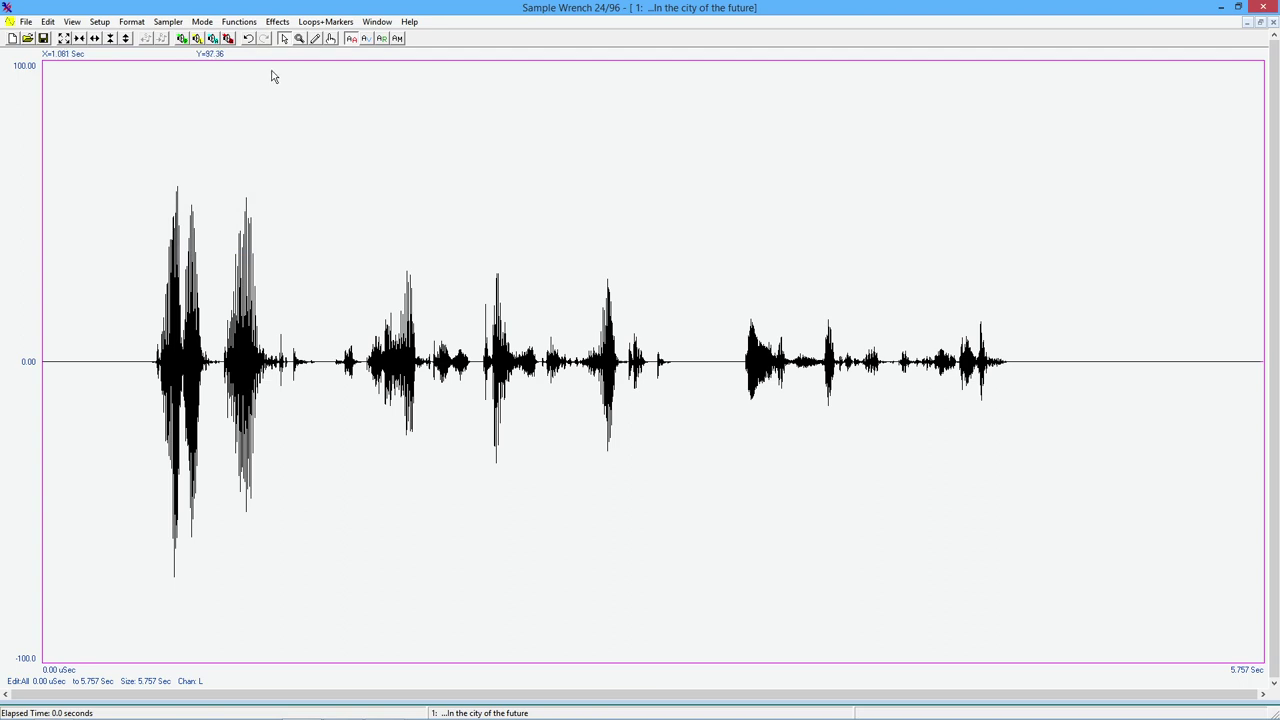
# Apply a downward Pitch Shift to the speech, with the slider dragged toward -118 cents.
pyautogui.click(277, 22)
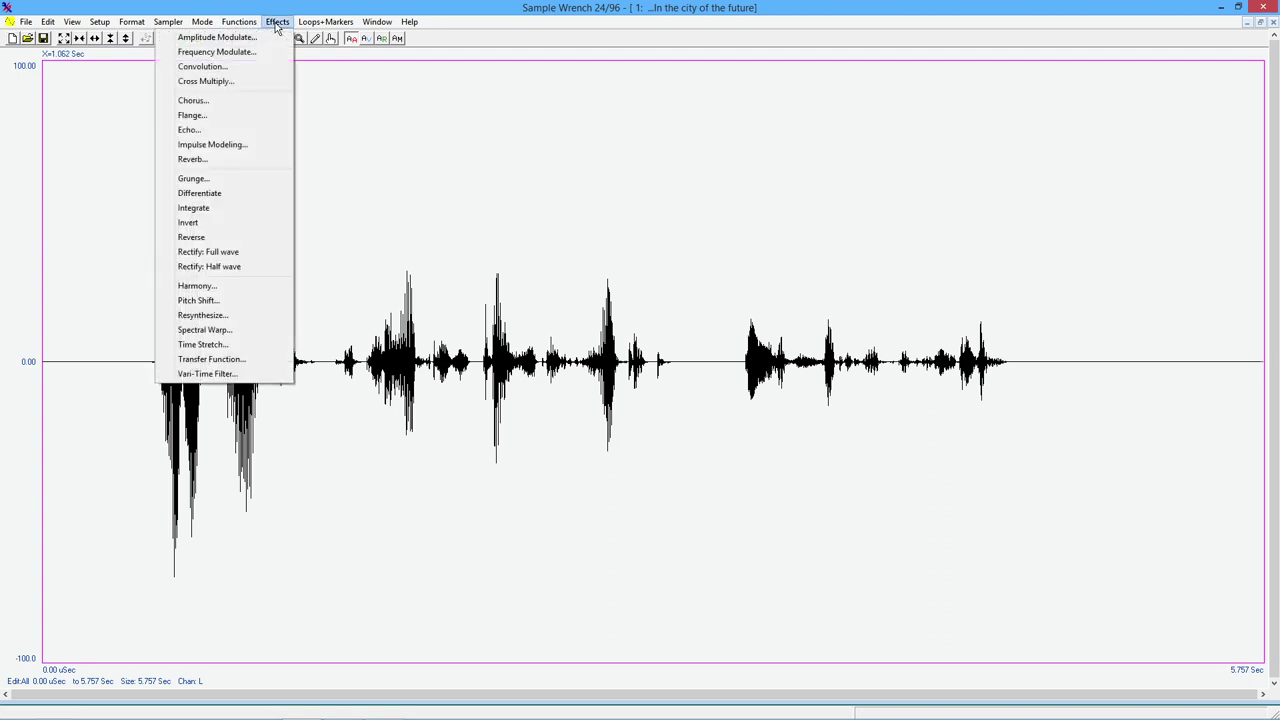
pyautogui.click(231, 304)
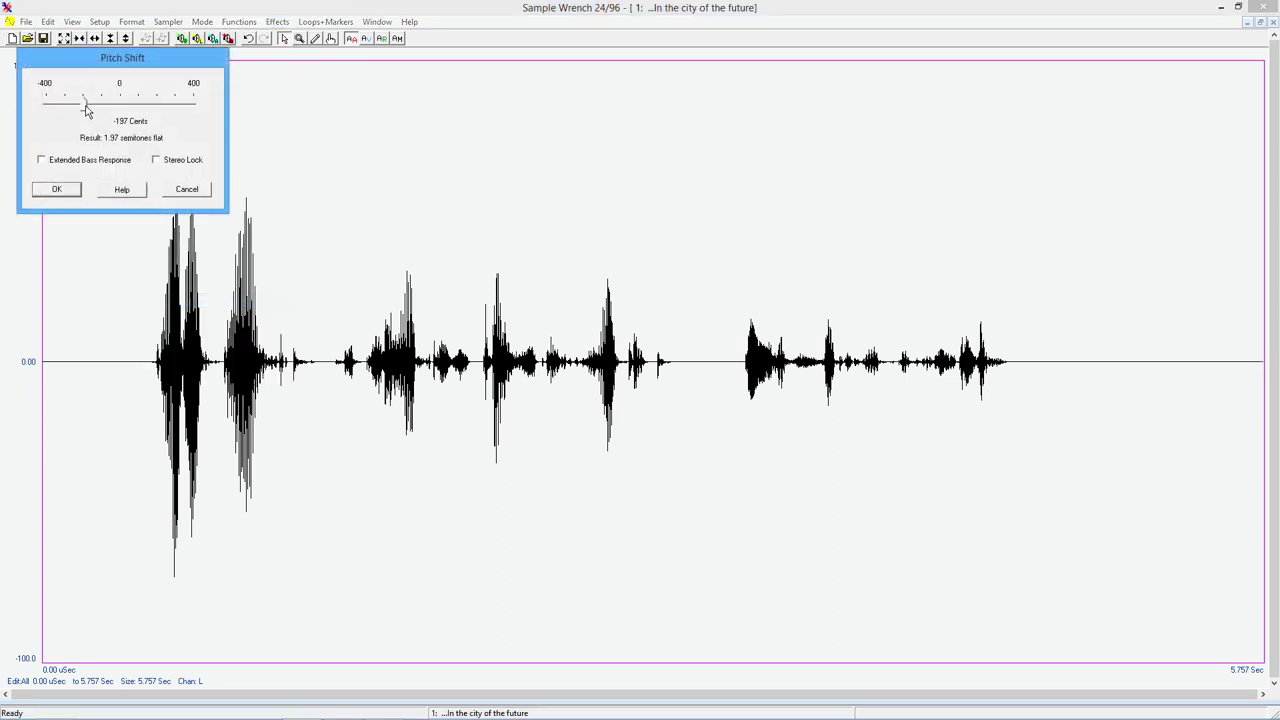
pyautogui.moveTo(86, 111)
pyautogui.mouseDown()
pyautogui.moveTo(132, 111)
pyautogui.moveTo(67, 118)
pyautogui.mouseUp()
pyautogui.click(57, 193)
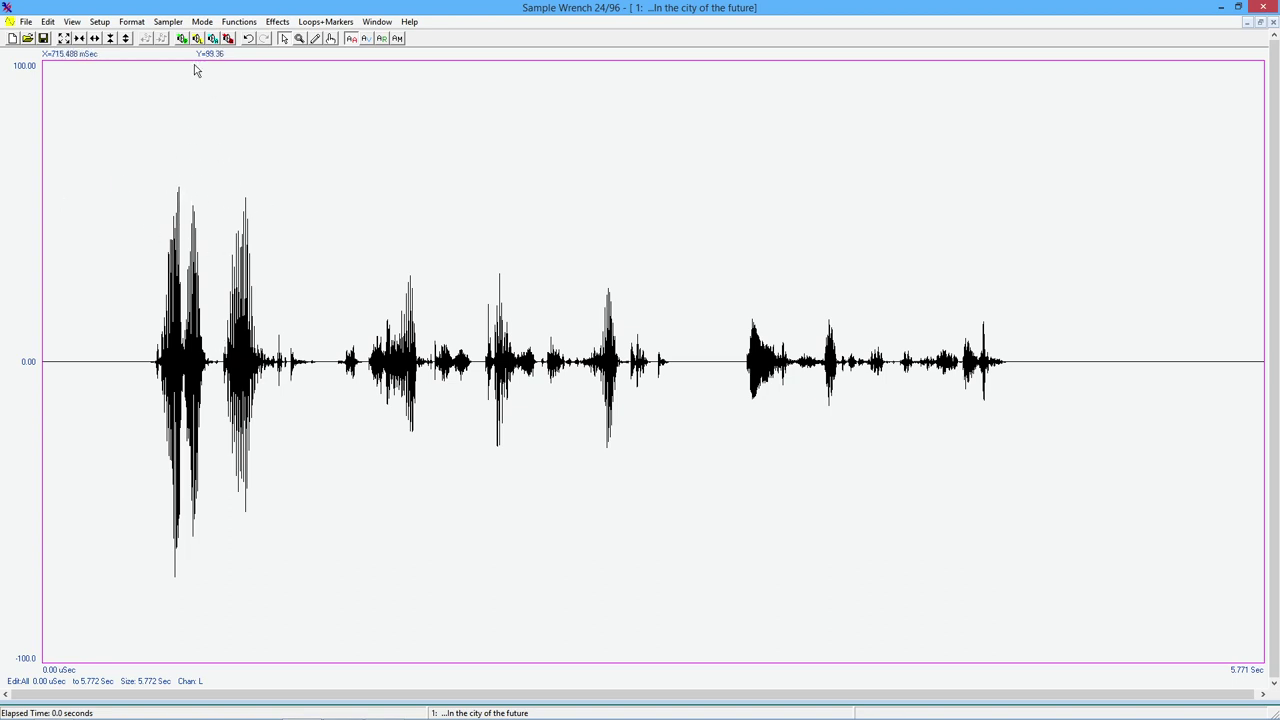
# In Normalize (scale to any), set the target level to -1.0 dB (89%).
pyautogui.click(248, 23)
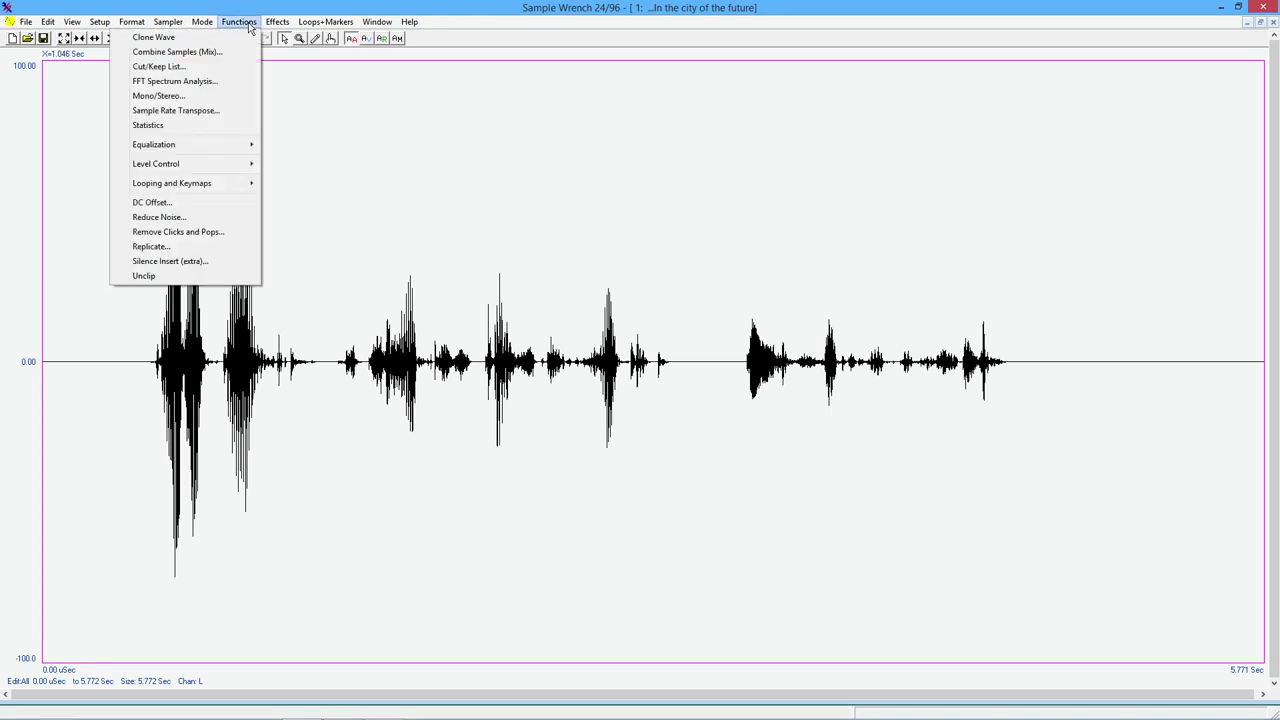
pyautogui.moveTo(198, 167)
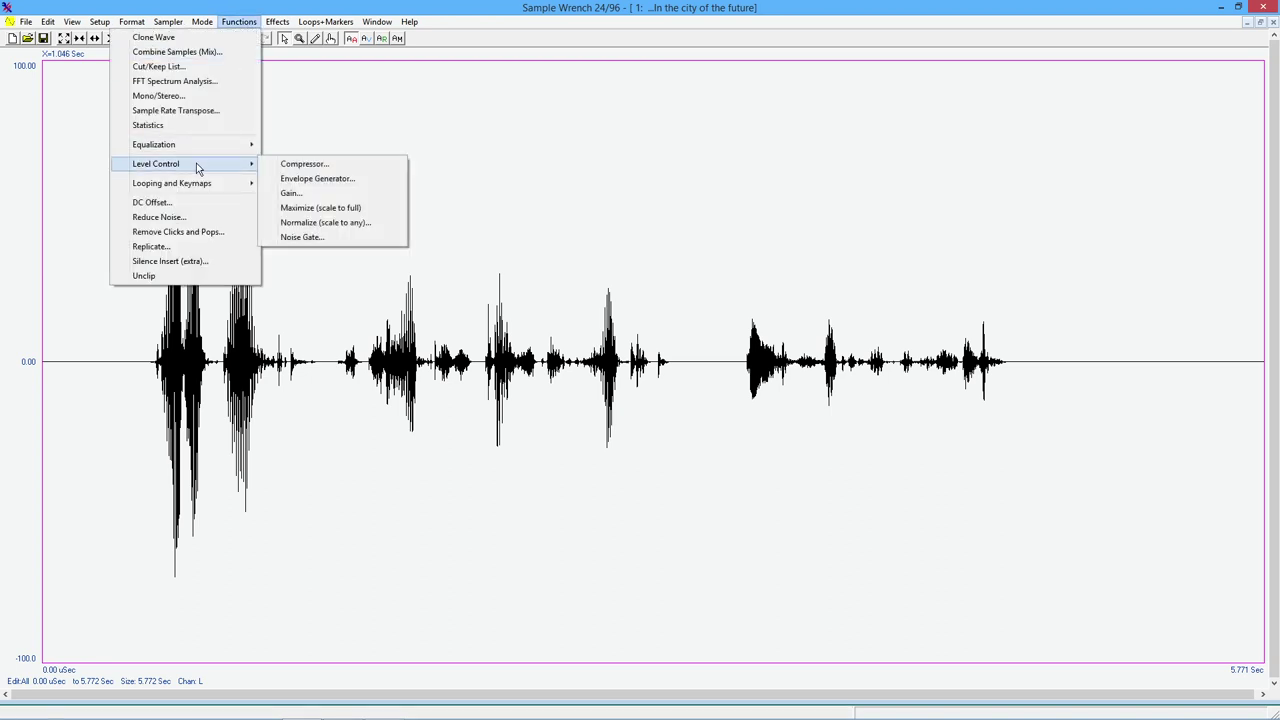
pyautogui.click(339, 226)
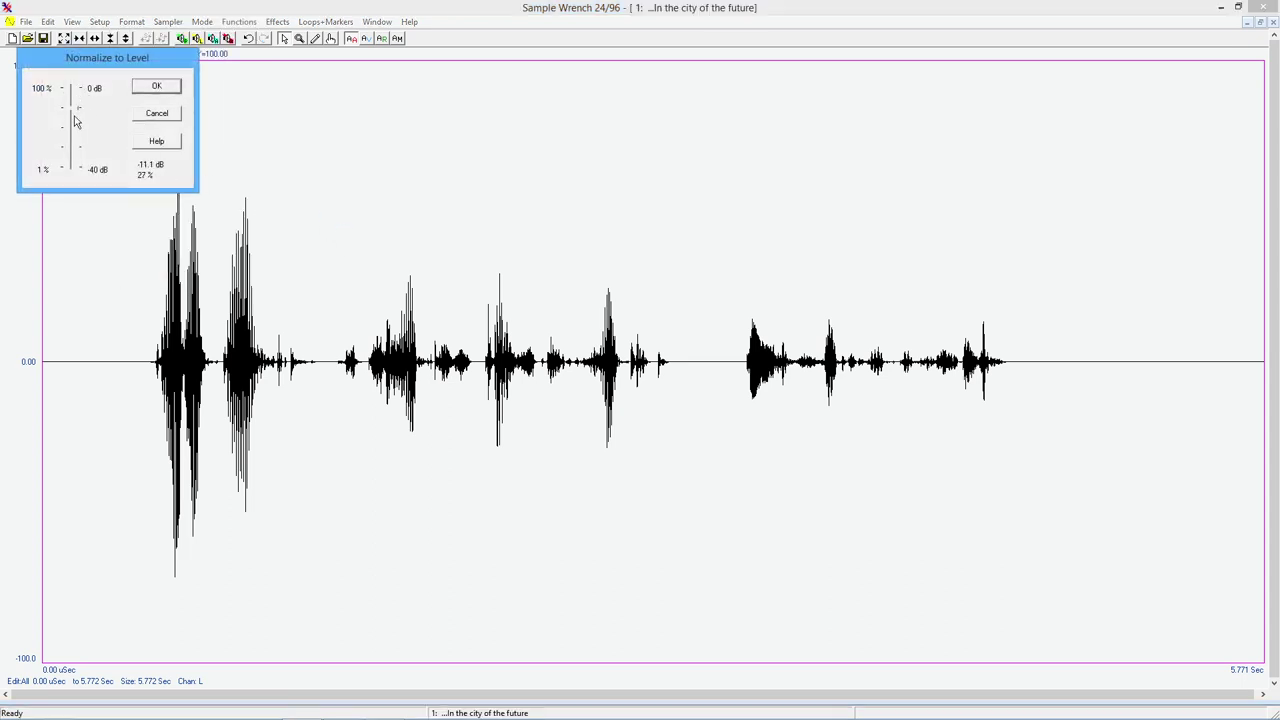
pyautogui.moveTo(75, 121); pyautogui.dragTo(72, 93)
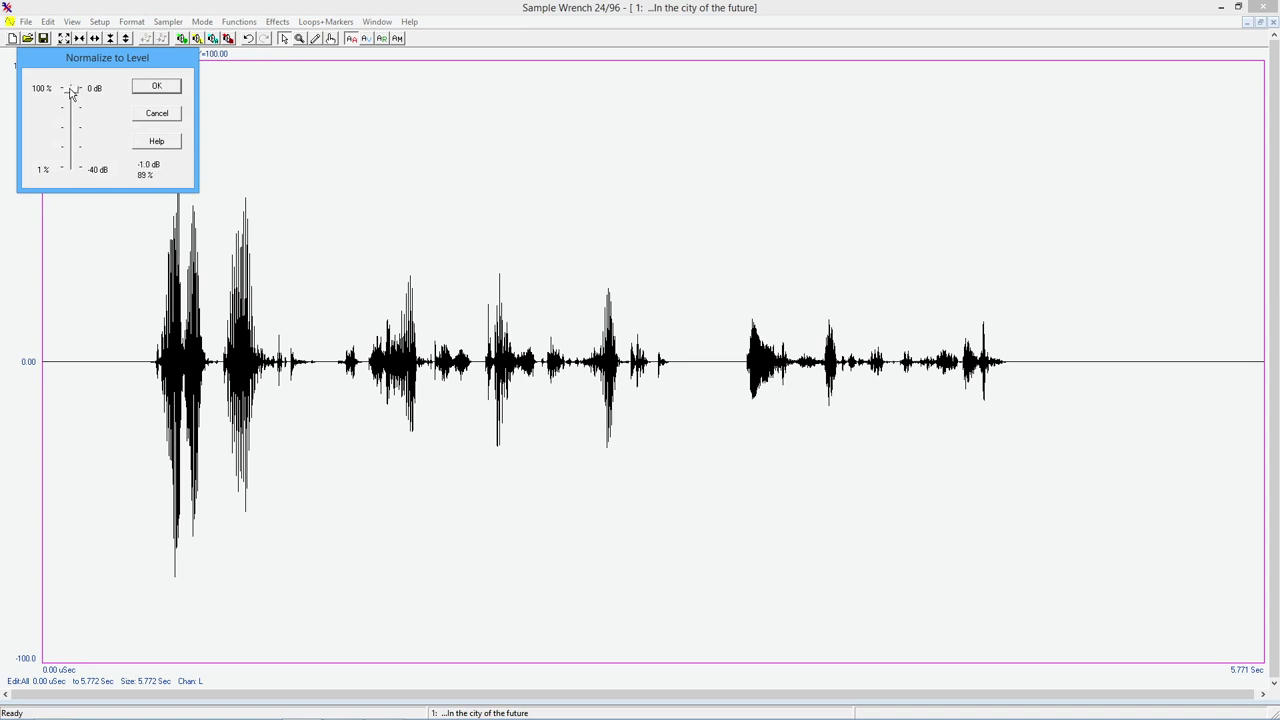
pyautogui.click(157, 87)
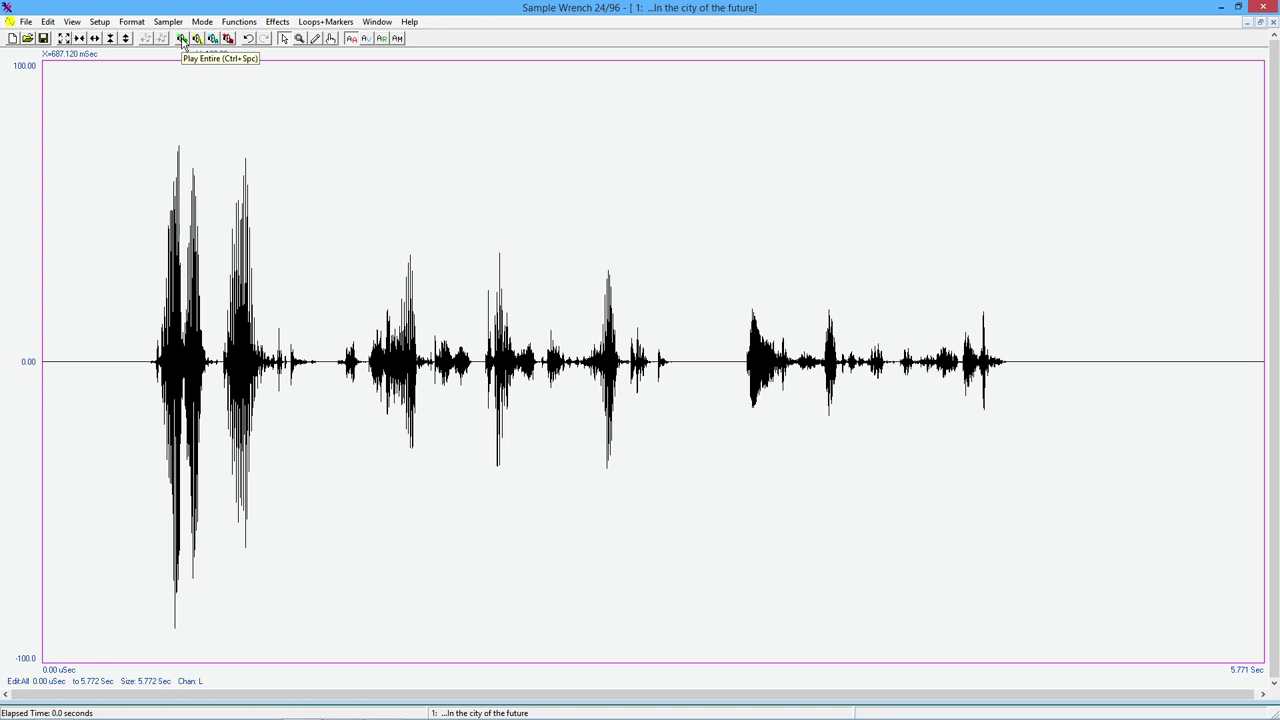
pyautogui.click(183, 39)
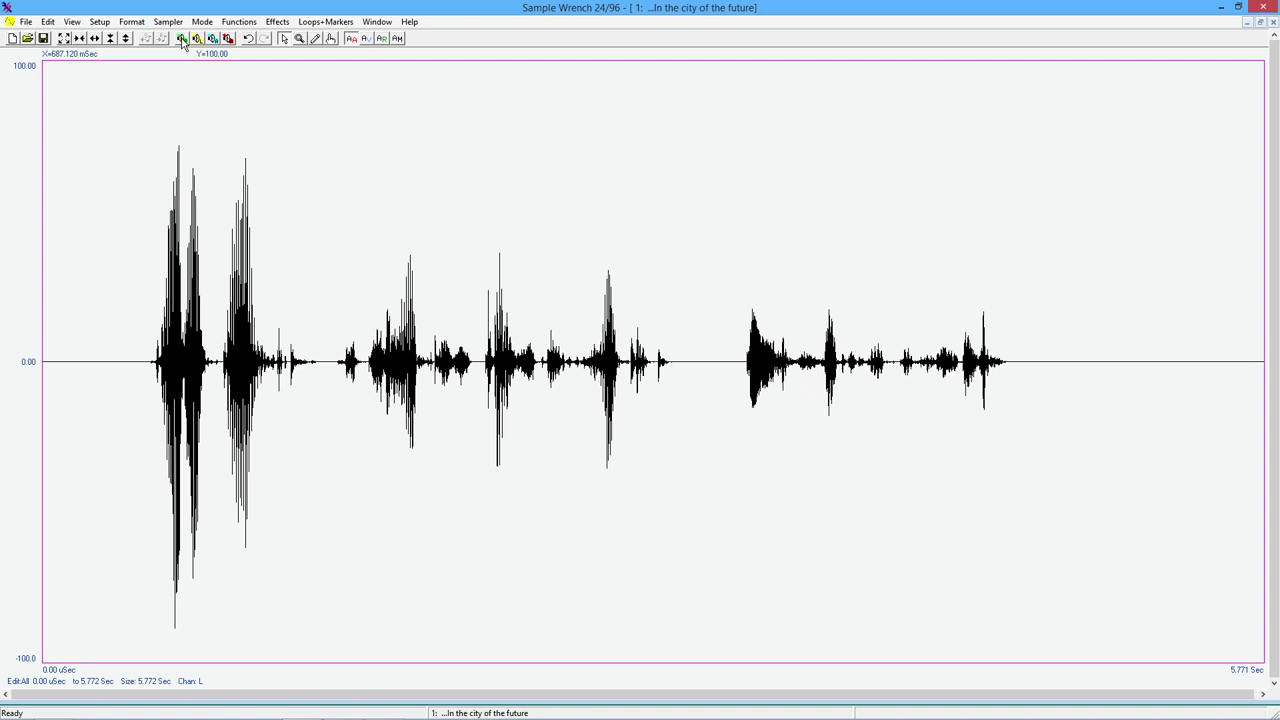
# Stop recording the bmacro.bas macro from Setup > Macros.
pyautogui.click(100, 21)
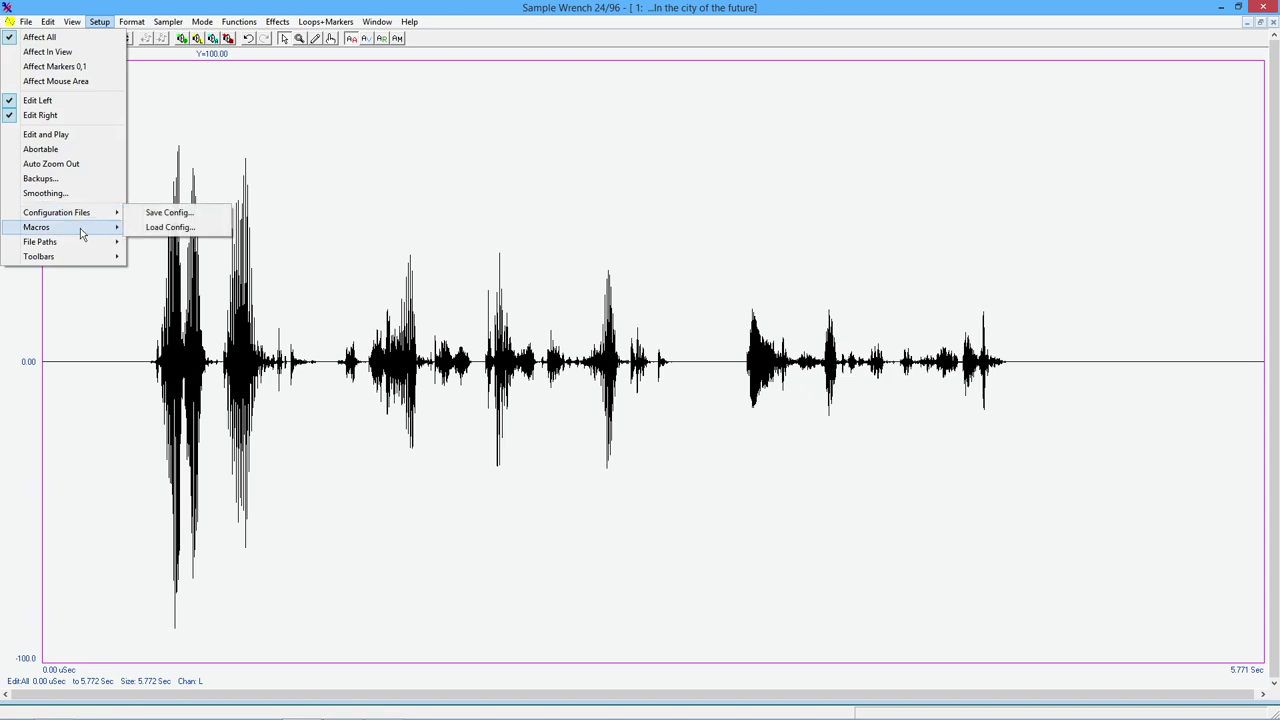
pyautogui.moveTo(85, 227)
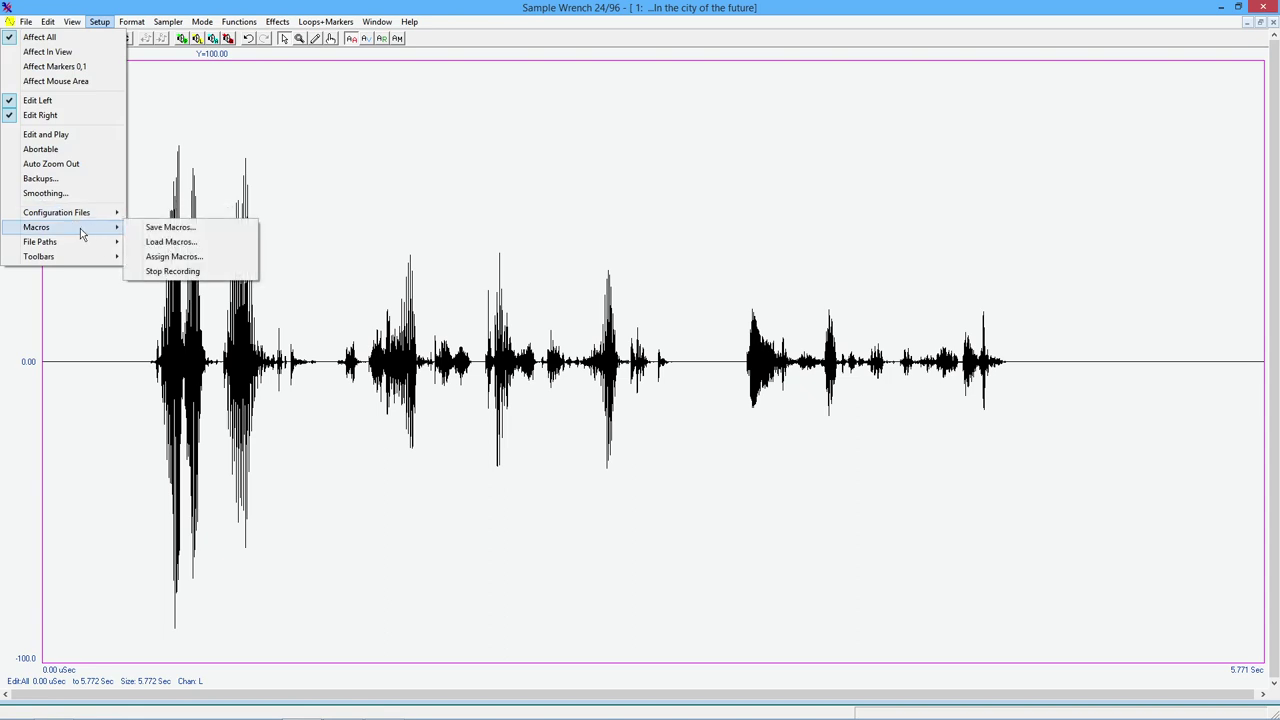
pyautogui.click(185, 273)
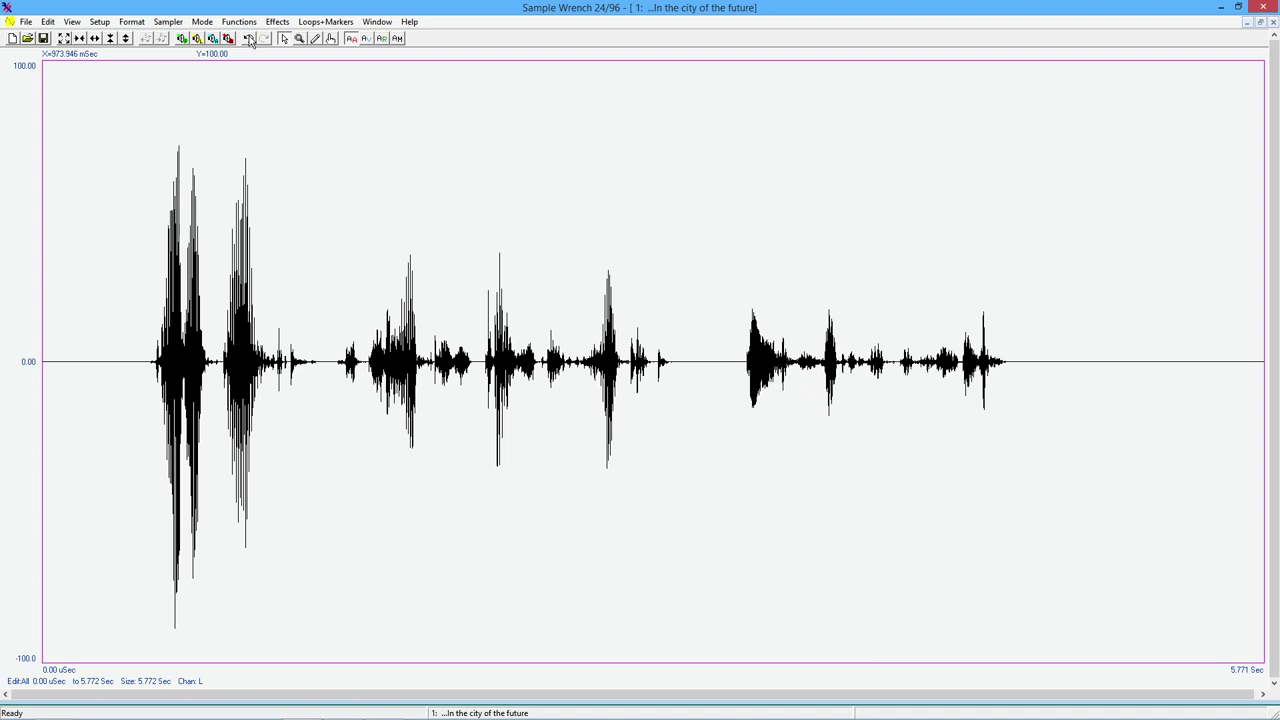
# Undo the three processing steps, play the unprocessed speech, then undo once more.
pyautogui.click(250, 39)
pyautogui.click(250, 39)
pyautogui.click(250, 39)
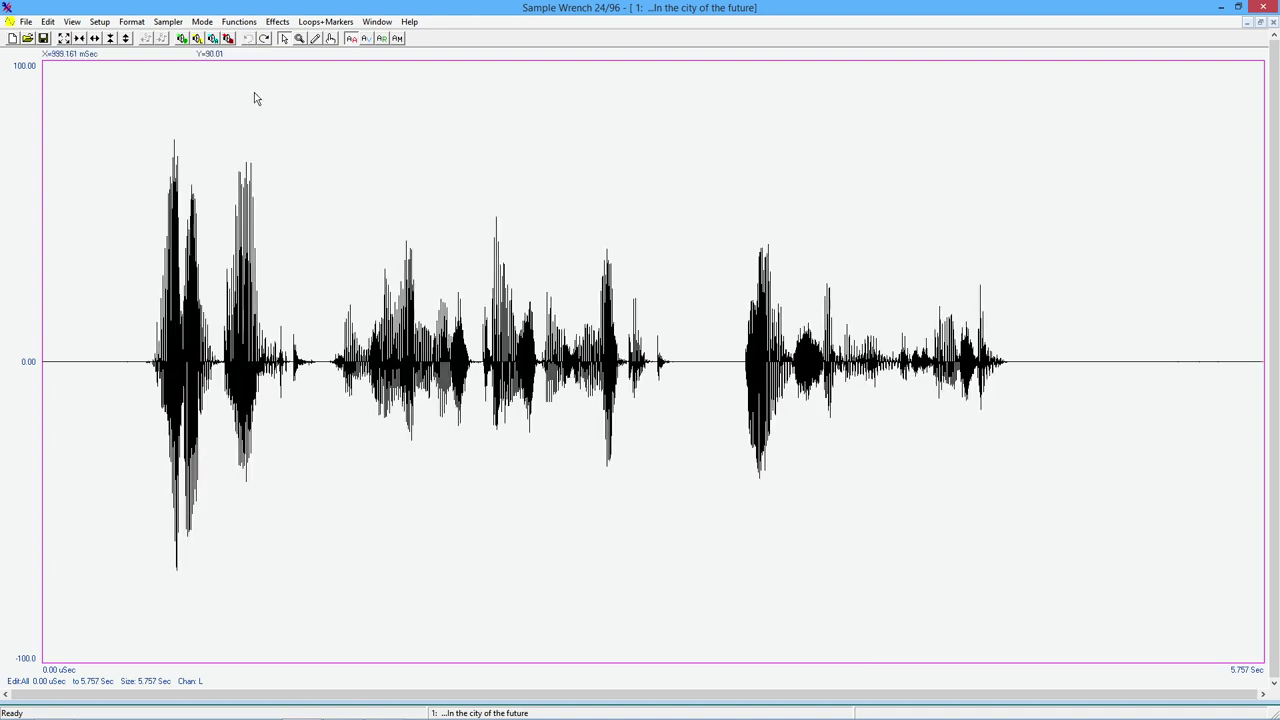
pyautogui.click(182, 42)
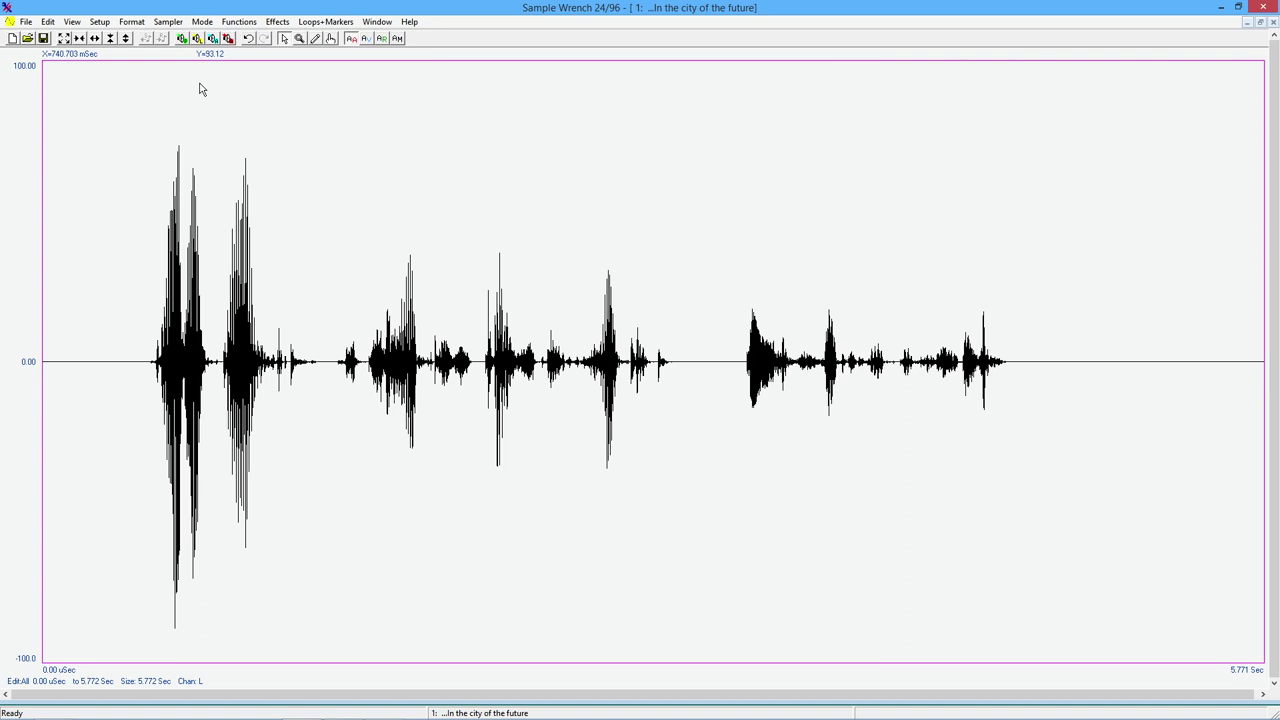
pyautogui.click(249, 40)
# Undo again to restore the original, louder speech waveform.
pyautogui.click(249, 40)
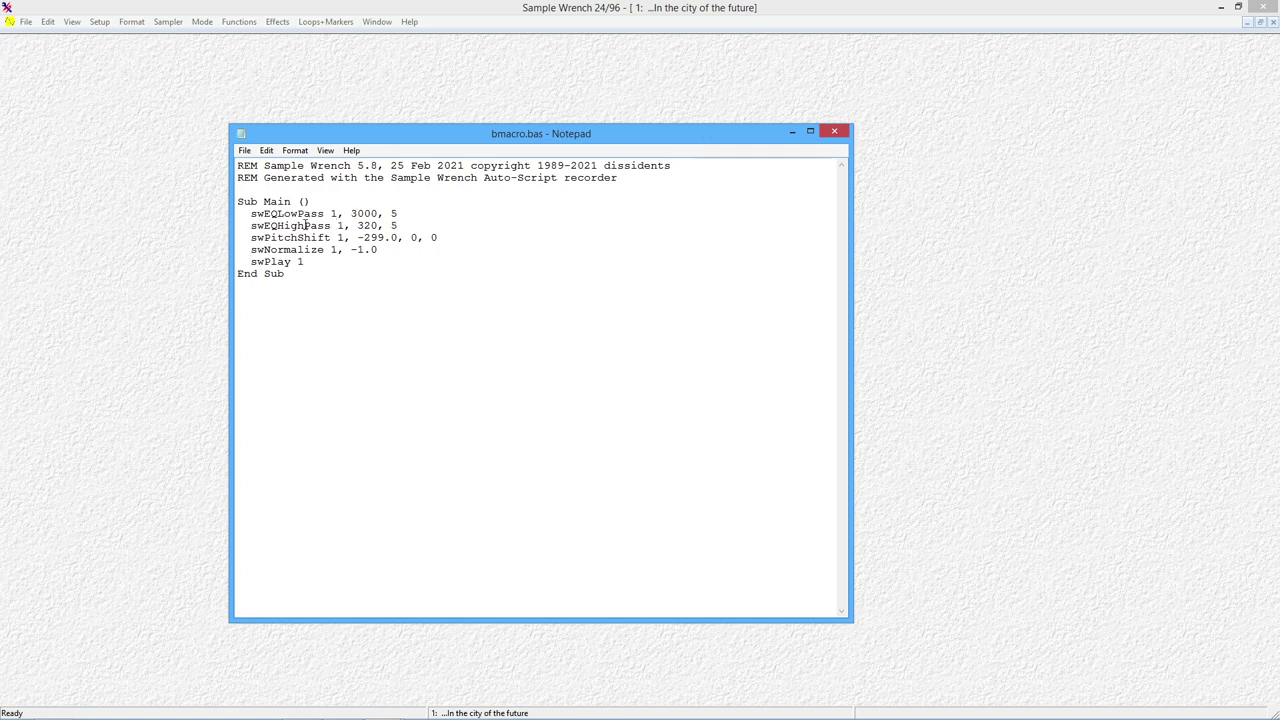
pyautogui.click(357, 225)
# Close bmacro.bas in Notepad without saving and return to the 'In the city of the future' window.
pyautogui.click(836, 134)
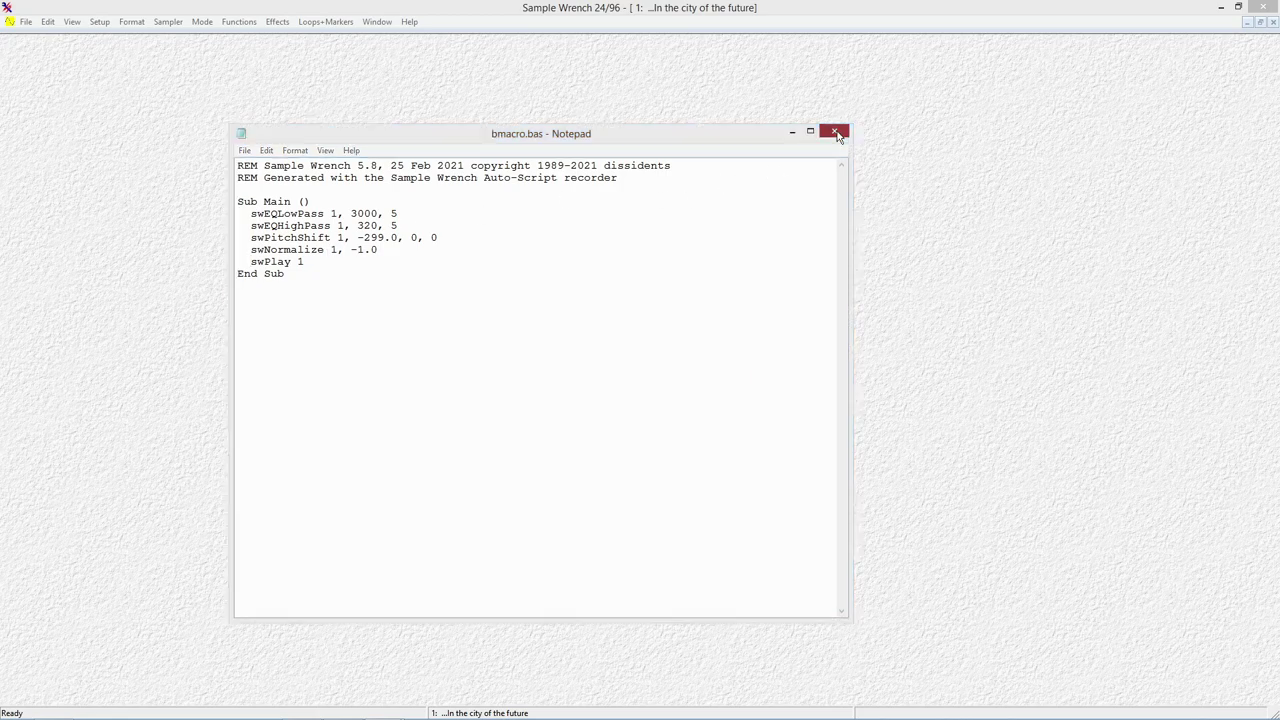
pyautogui.click(686, 376)
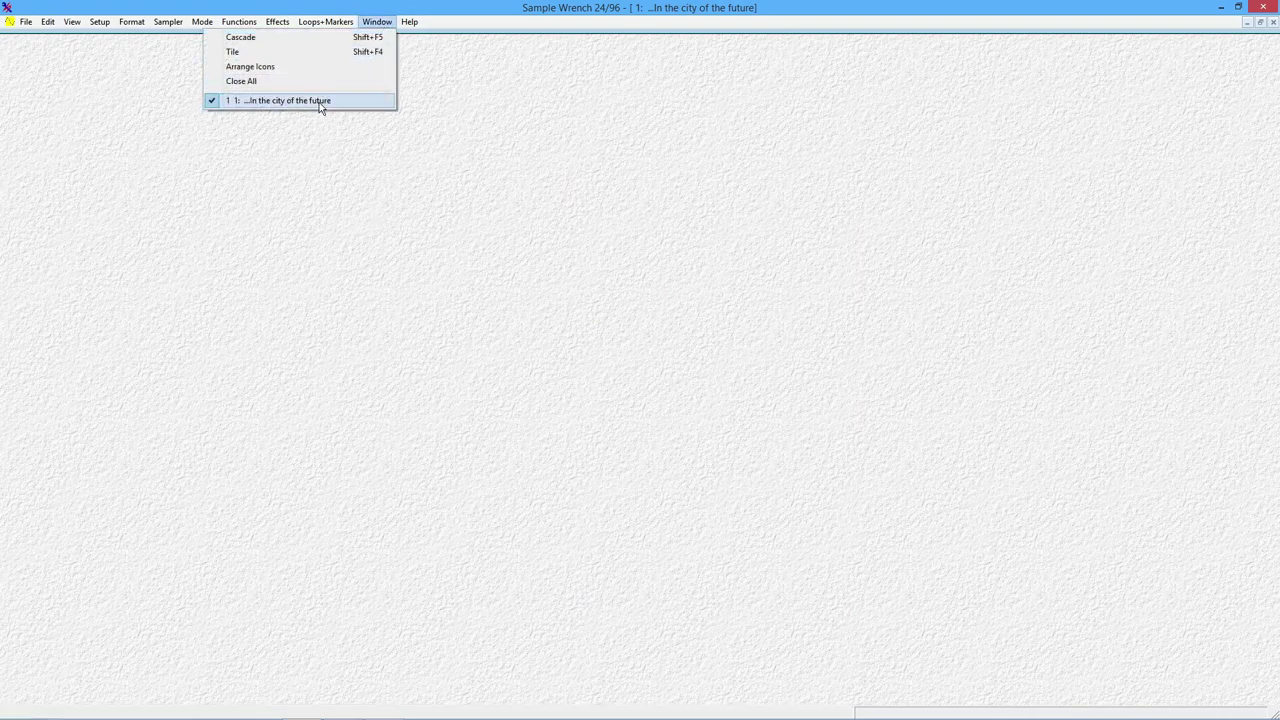
pyautogui.click(322, 105)
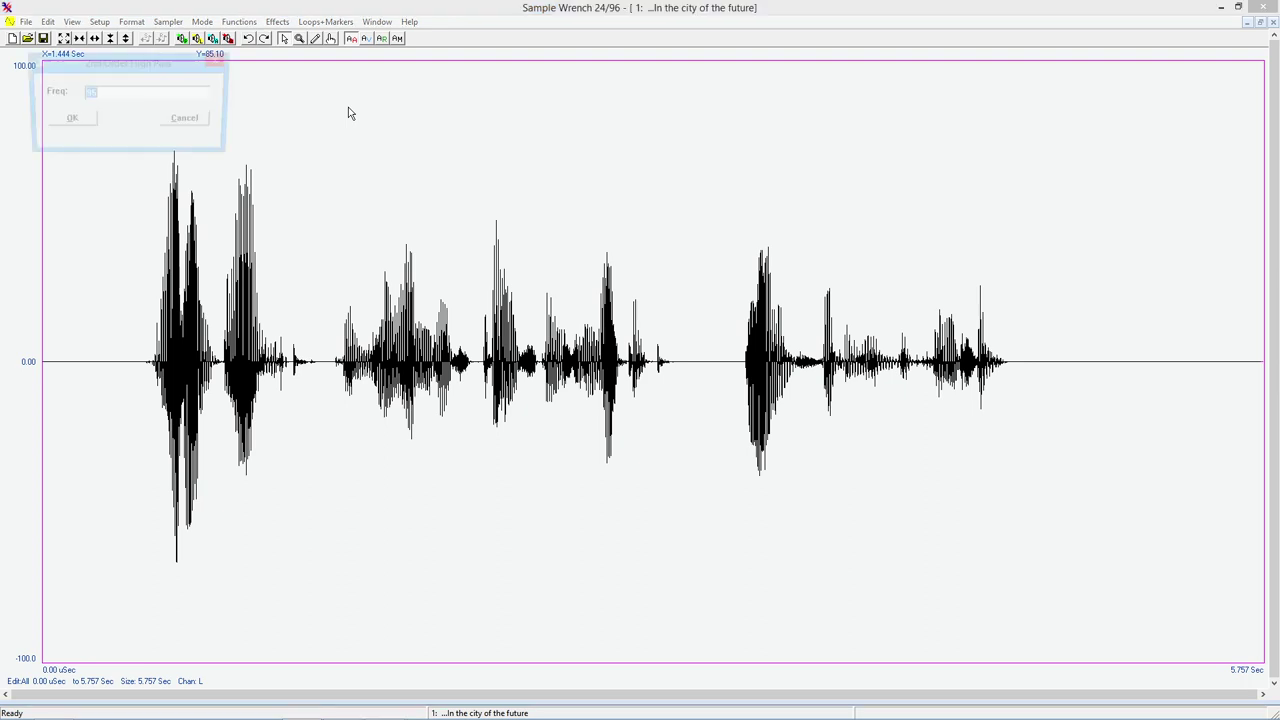
pyautogui.moveTo(155, 68); pyautogui.dragTo(457, 115)
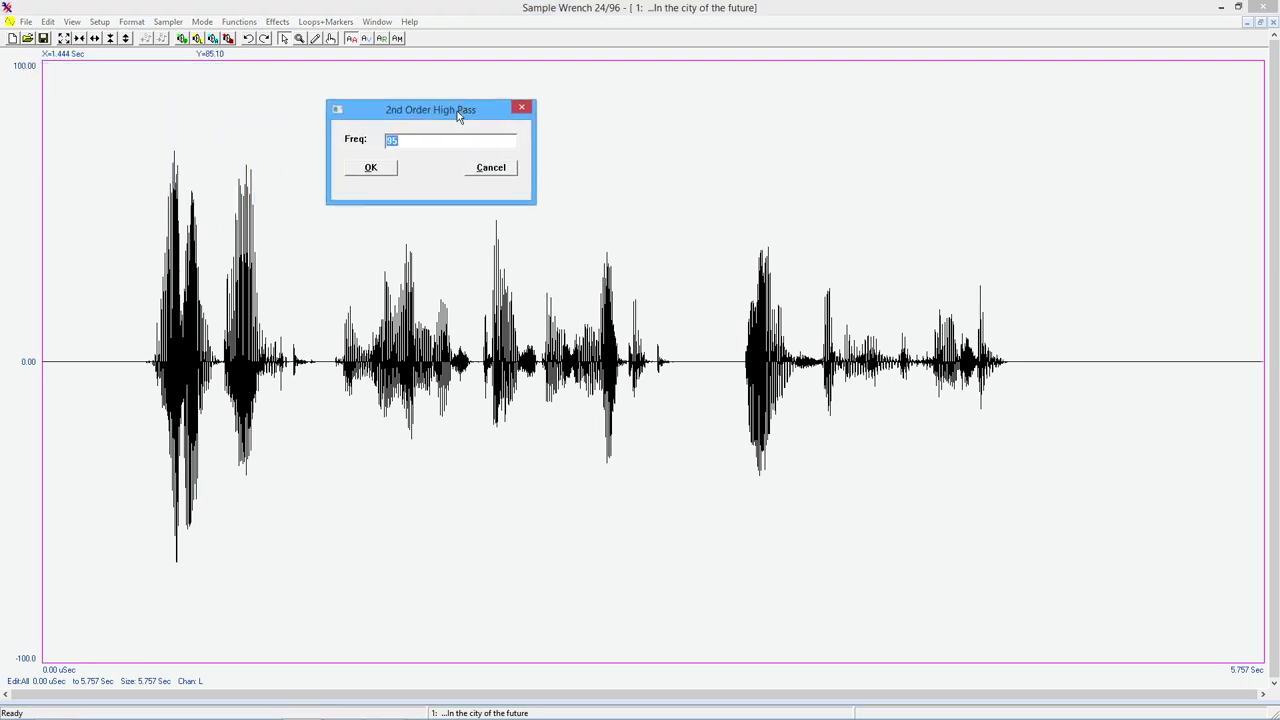
pyautogui.click(491, 168)
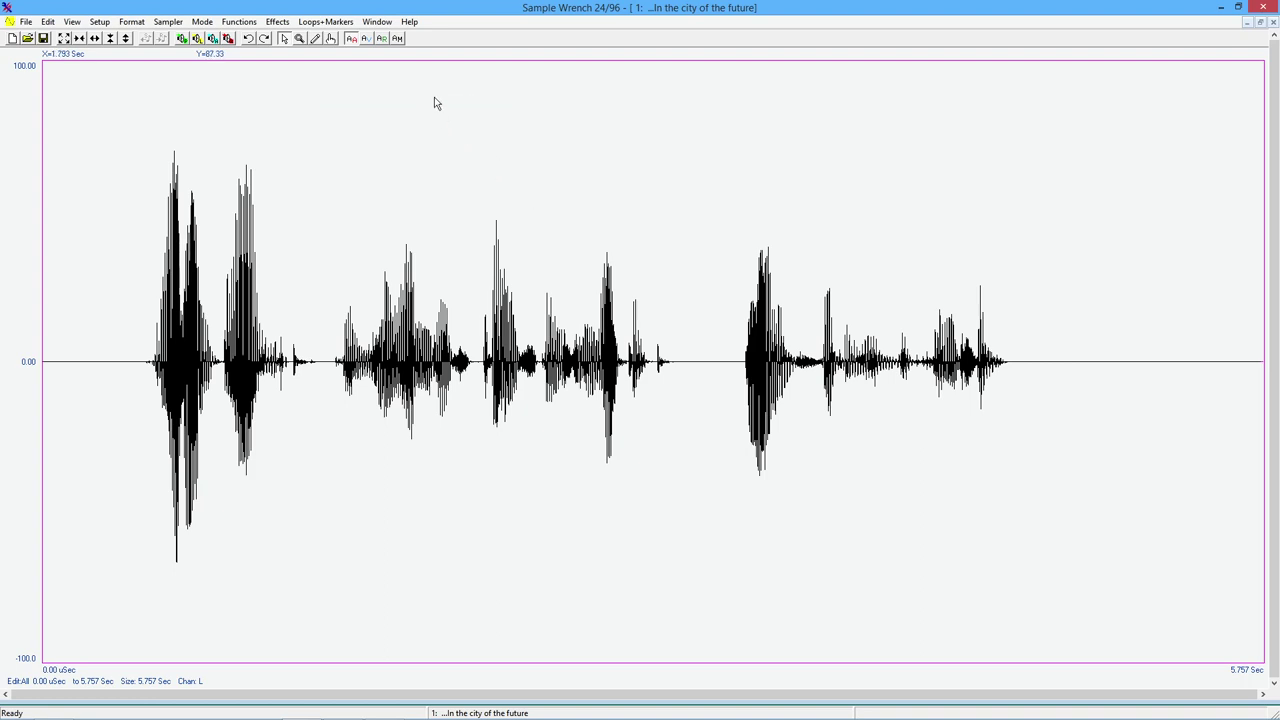
# Minimise the sample window so the eqhp2.bas macro script shows in Notepad.
pyautogui.click(1248, 24)
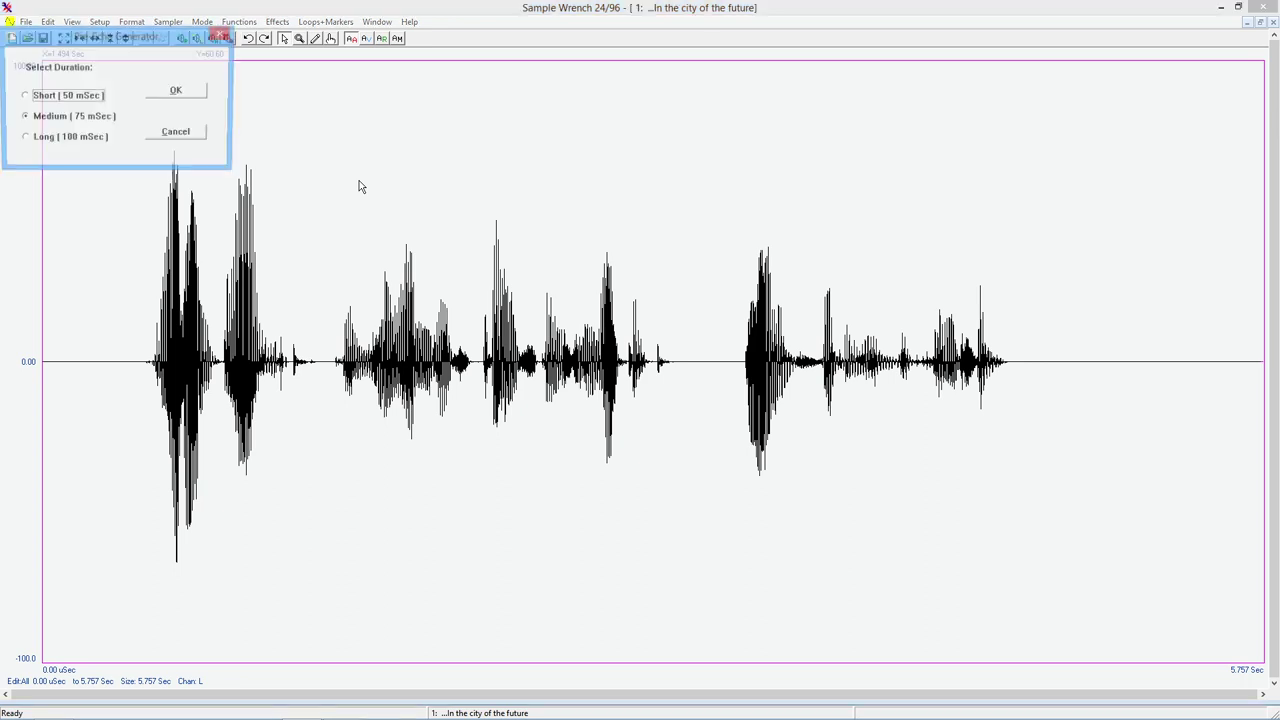
# Apply the Medium 75 mSec pre-echo from the Select Duration prompt.
pyautogui.moveTo(164, 45); pyautogui.dragTo(495, 109)
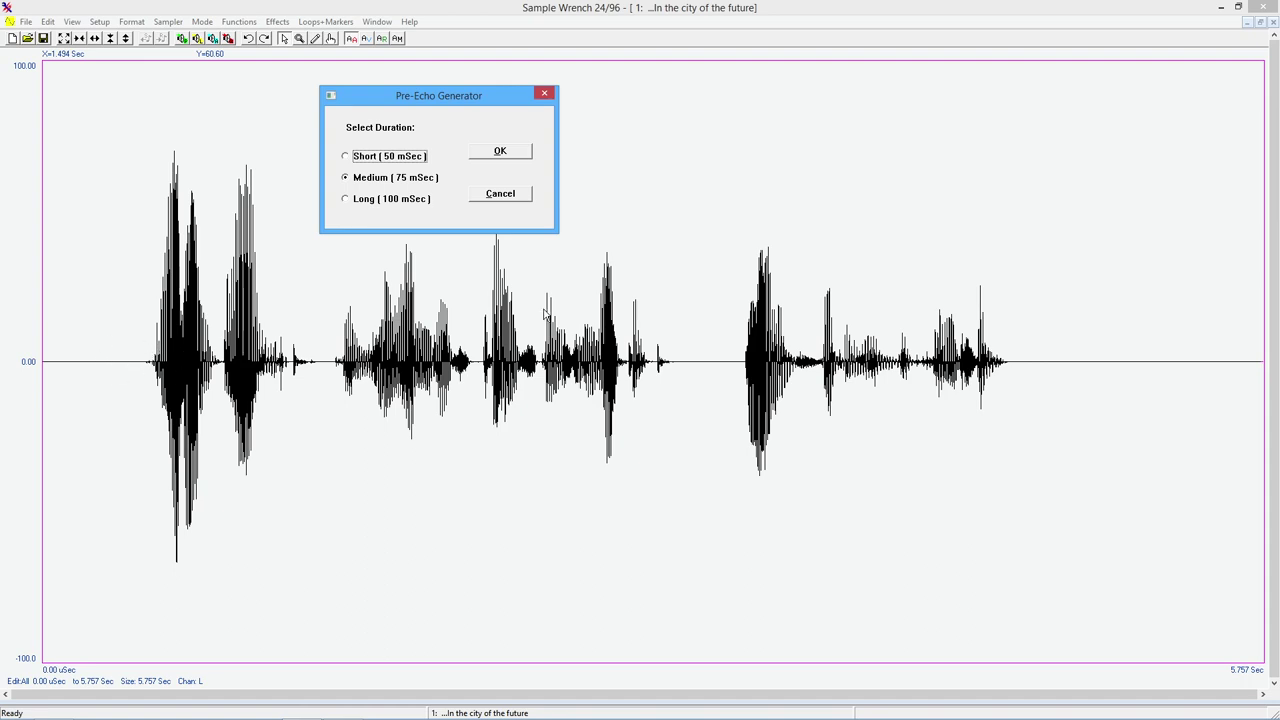
pyautogui.click(514, 157)
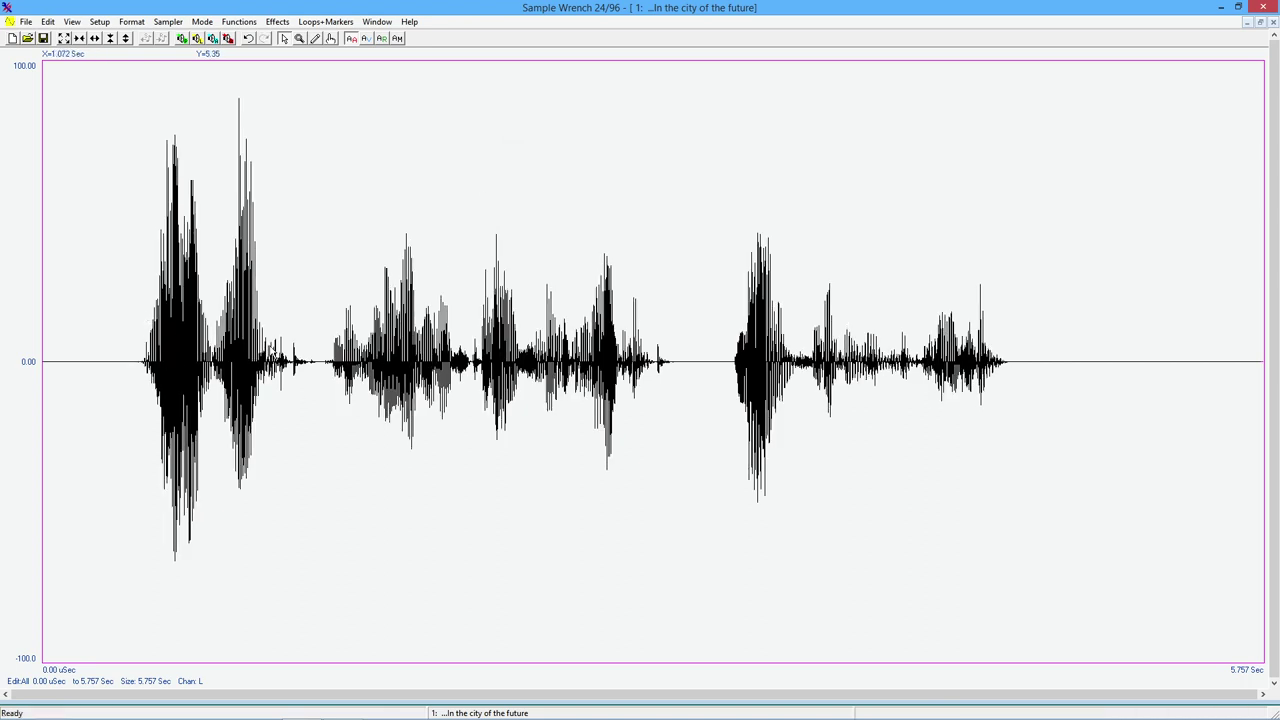
# Play back the whole pre-echoed speech recording.
pyautogui.click(183, 39)
# Undo the 75 mSec pre-echo, restoring the original 5.757-second speech waveform.
pyautogui.click(249, 39)
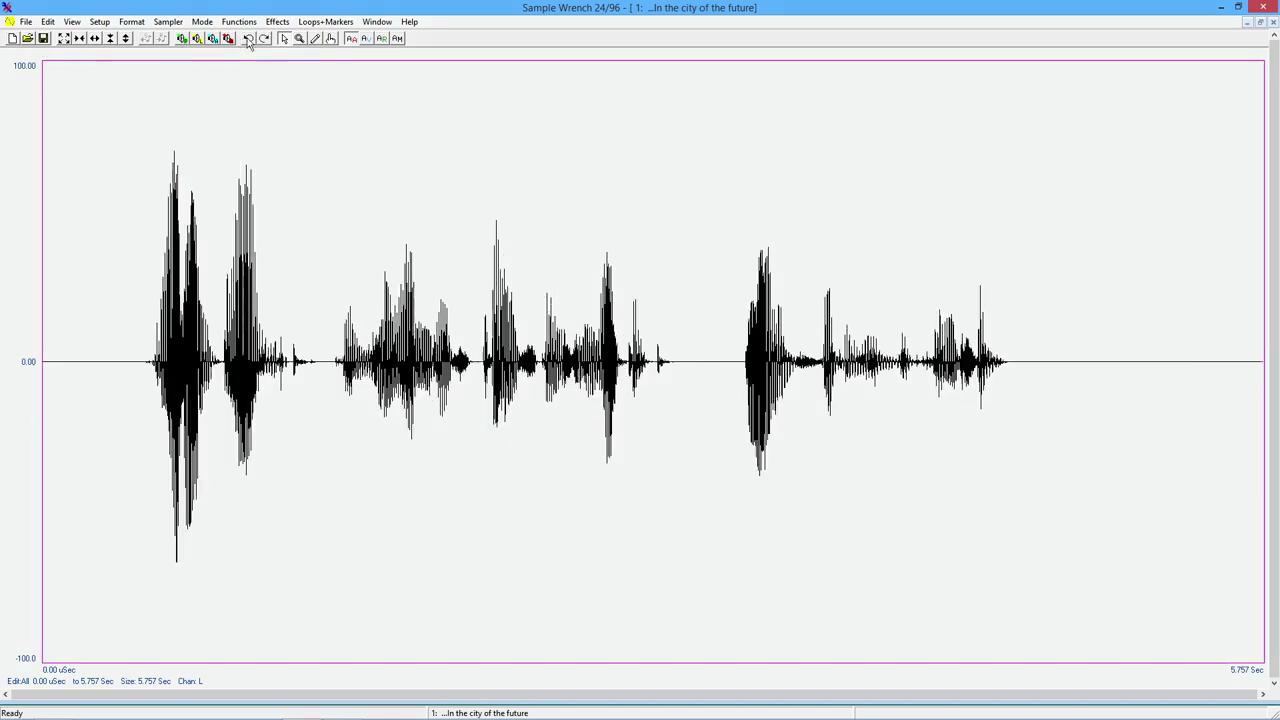